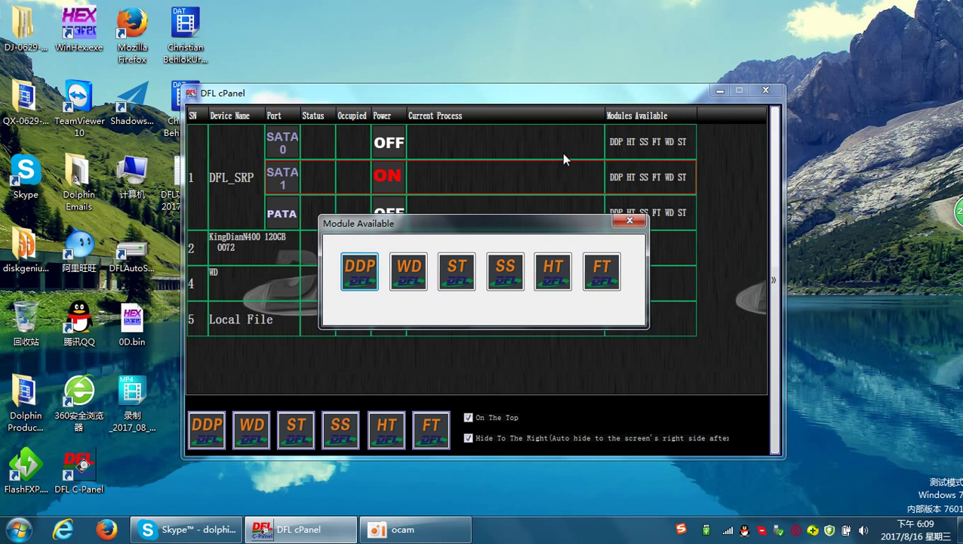
Step: Connect to the WD drive via the WDC Marvell SATA family, auto-read factory info and load firmware
left_click(412, 277)
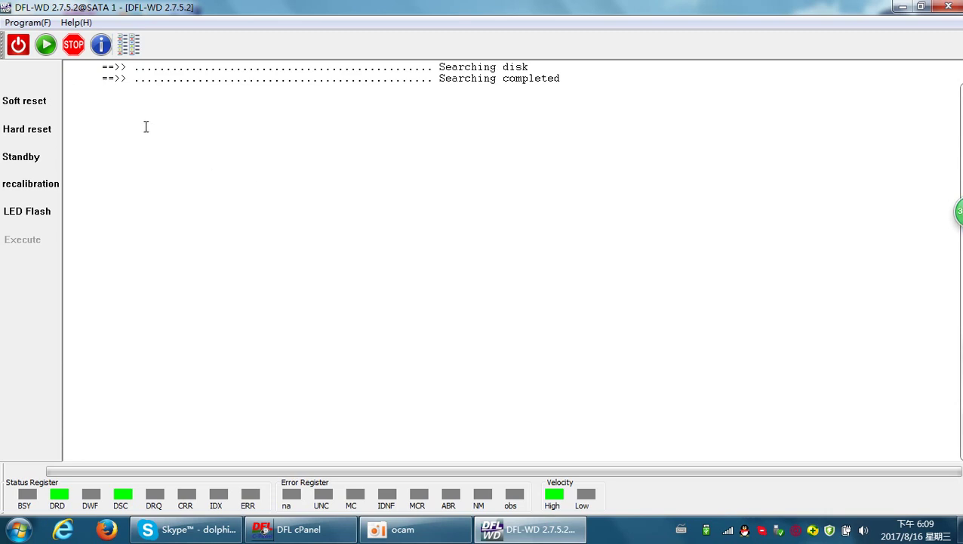
left_click(45, 44)
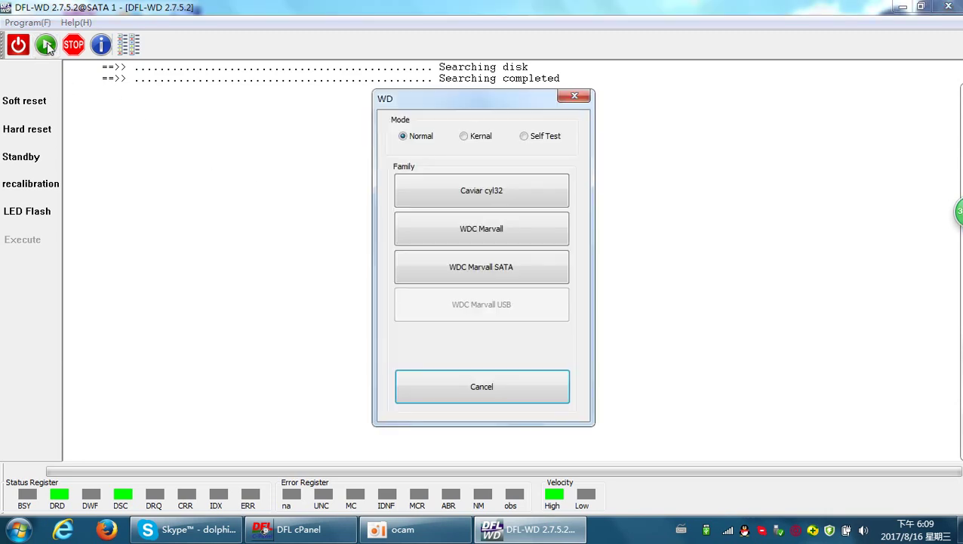
mouse_move(489, 109)
left_mouse_down()
mouse_move(372, 106)
mouse_move(419, 117)
left_mouse_up()
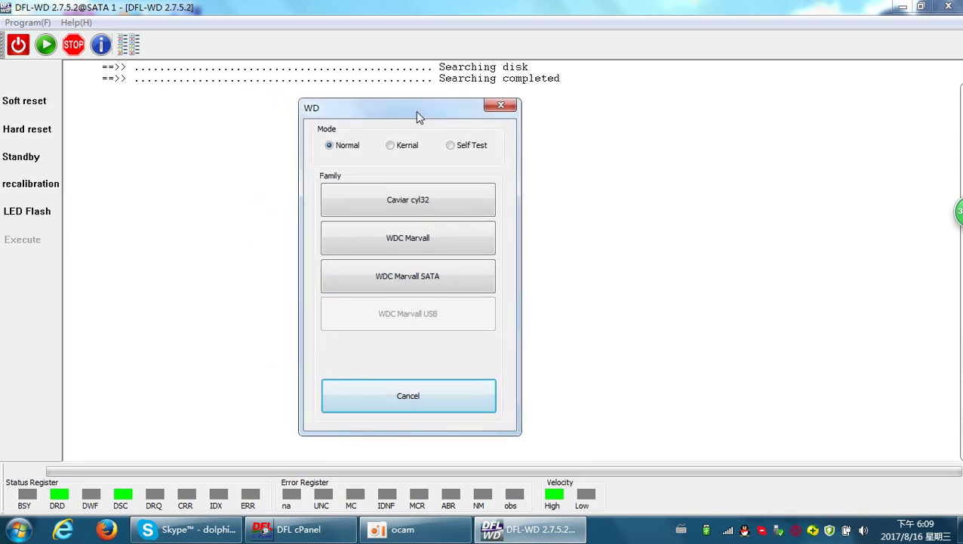
left_click(422, 242)
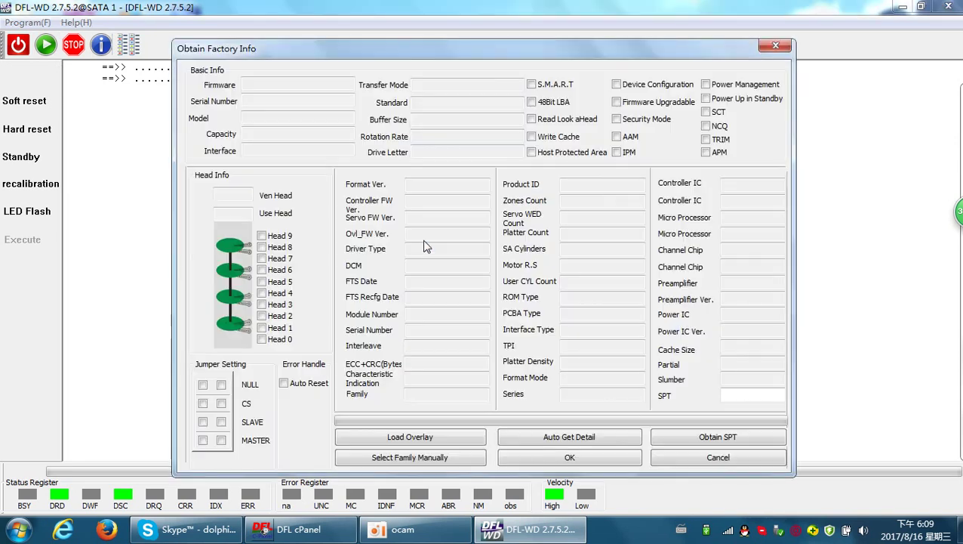
left_click(572, 441)
left_click(570, 458)
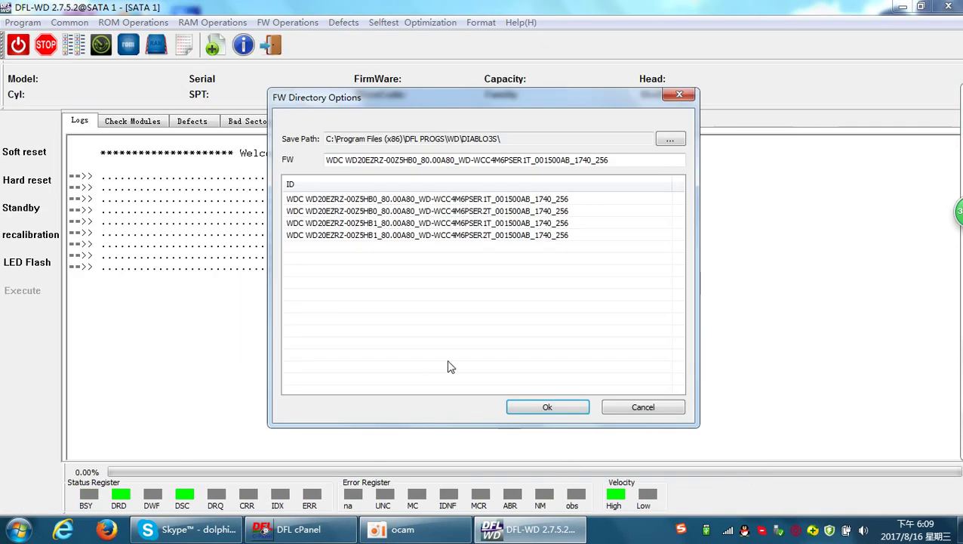
left_click(558, 406)
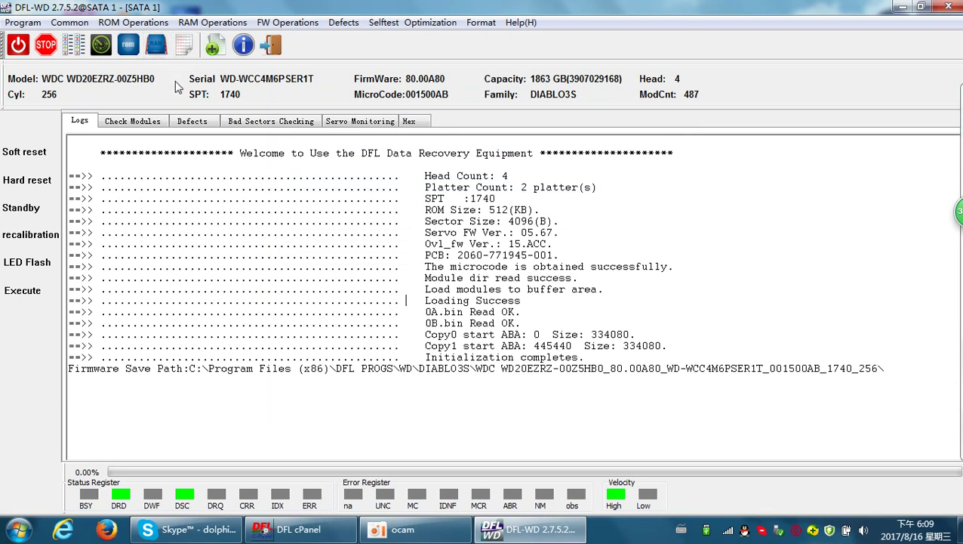
Step: Edit the HDD ID so the serial ends SER2T and the module string ends PJMB2, save, and end the session
left_click(299, 24)
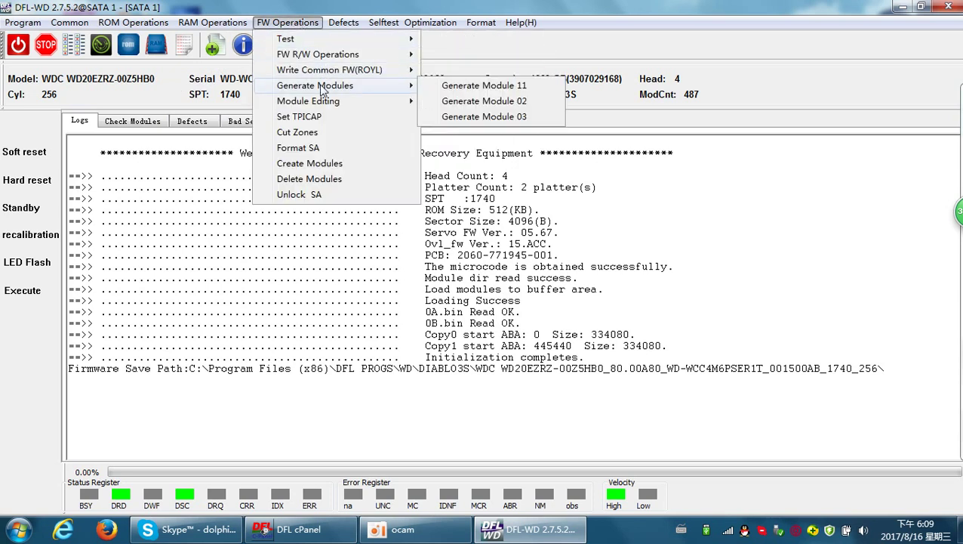
mouse_move(308, 100)
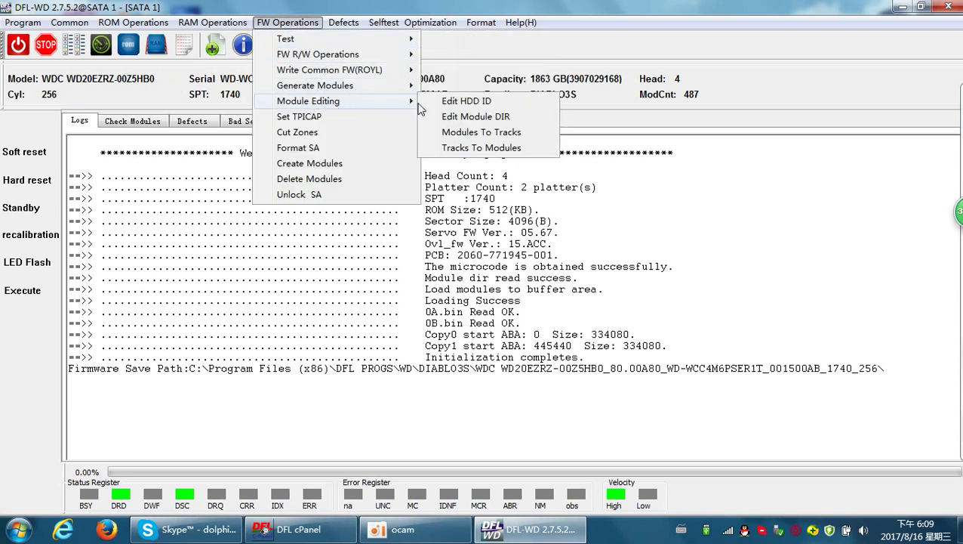
left_click(459, 105)
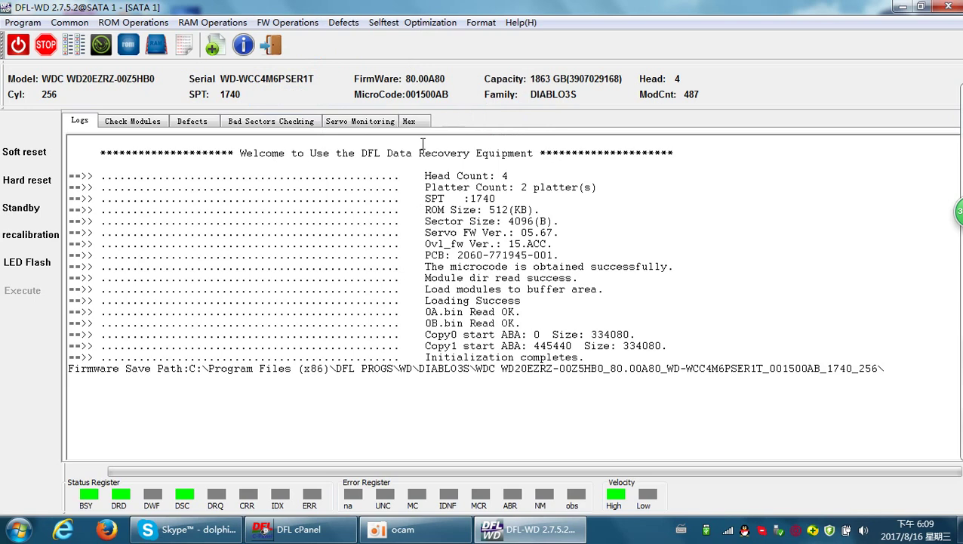
left_click(395, 155)
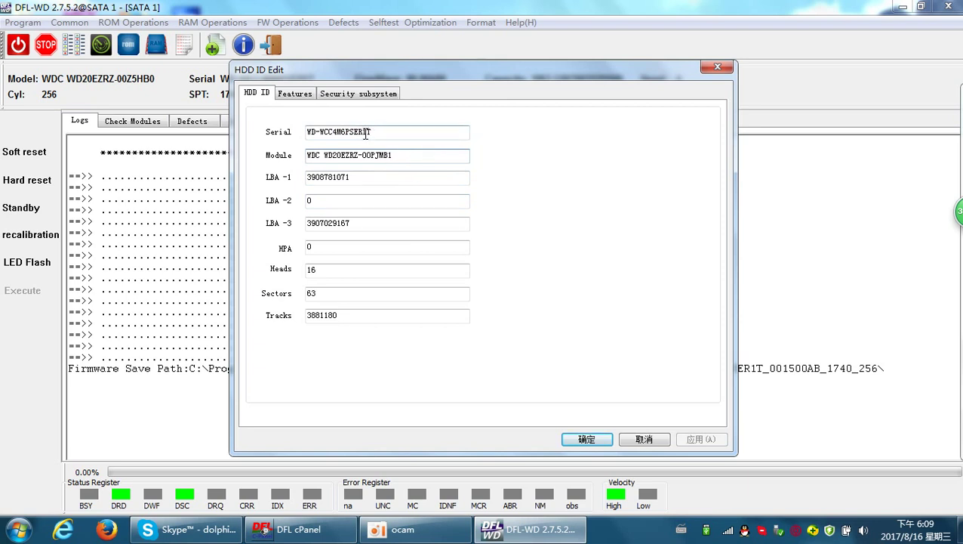
left_click_drag(363, 132, 369, 132)
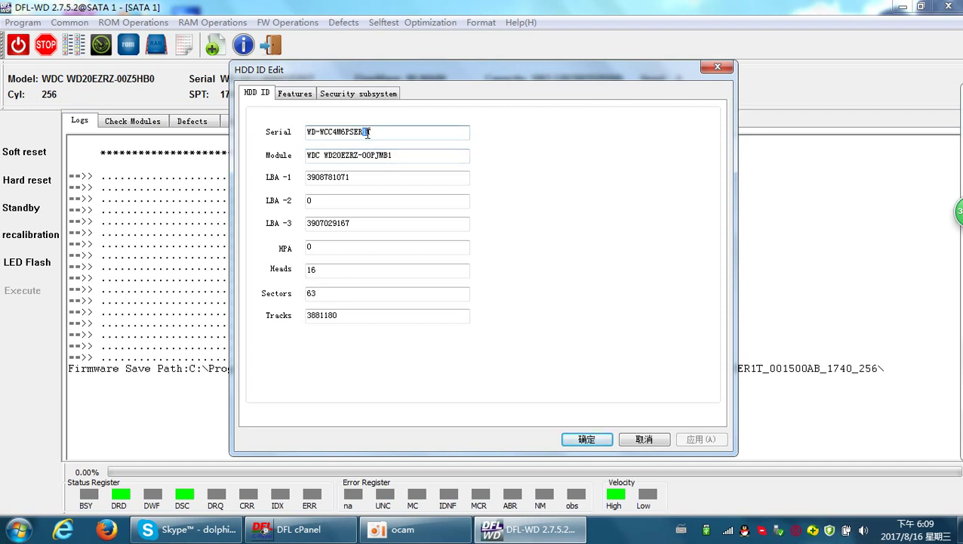
type("2")
left_click_drag(389, 155, 394, 156)
type("2")
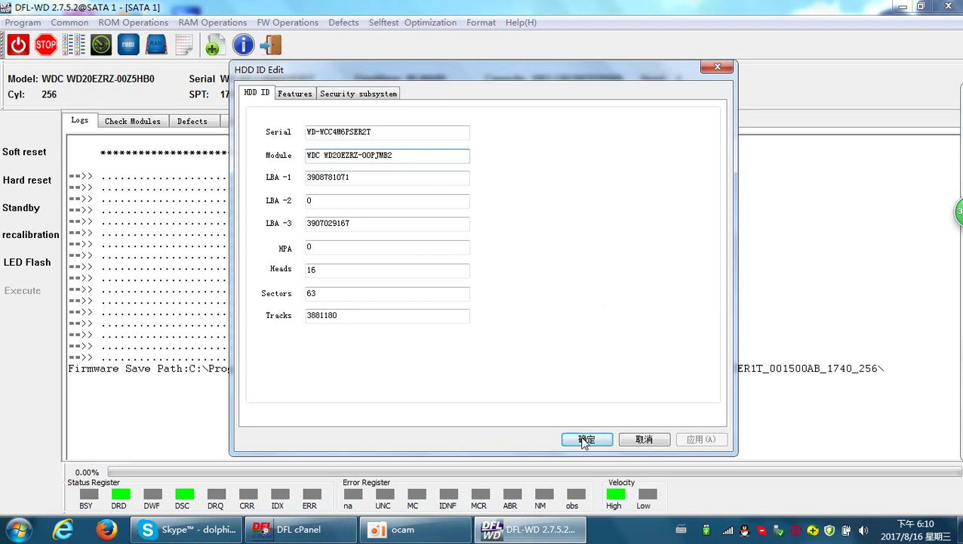
left_click(583, 441)
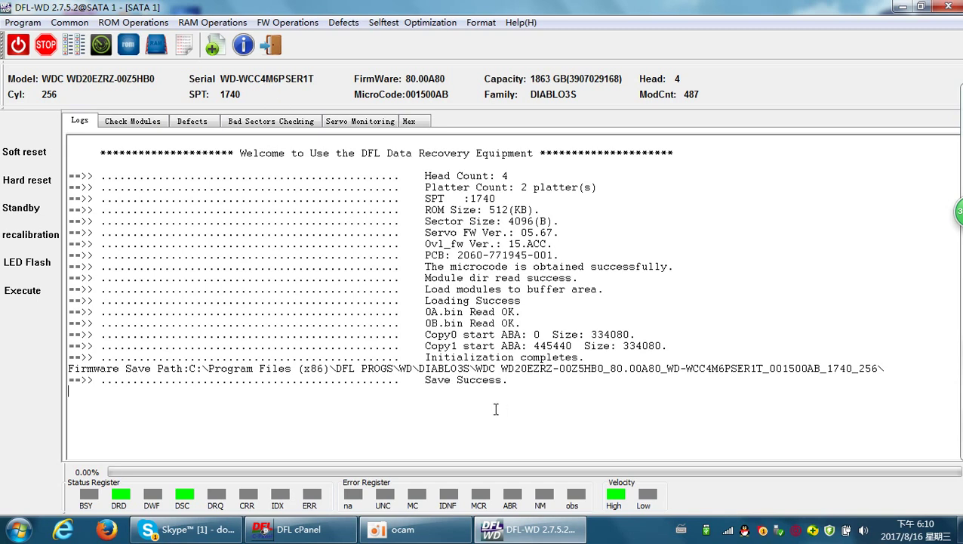
left_click(272, 50)
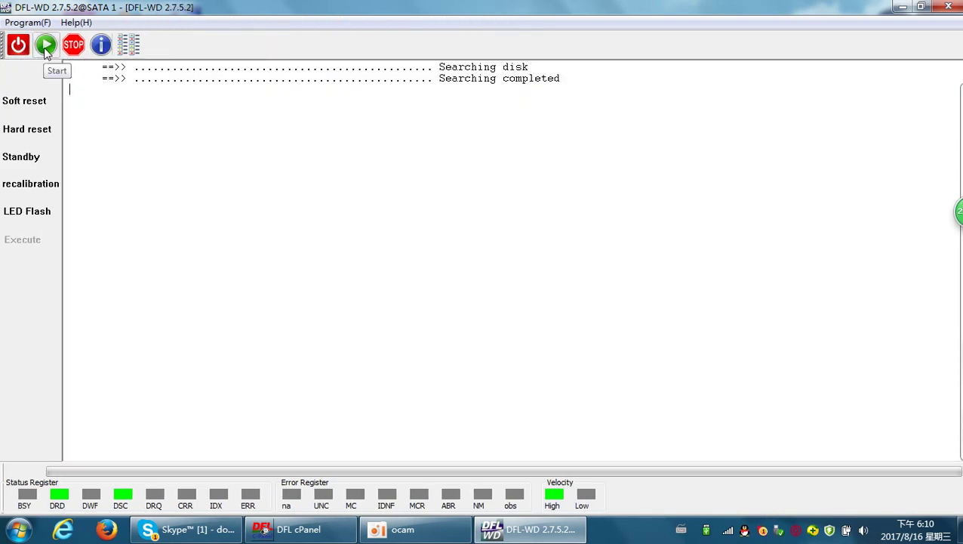
Step: Reconnect with the Marvell family, verify serial WD-WCC4M6PSER2T in factory info, and load the drive
left_click(45, 47)
left_click(493, 230)
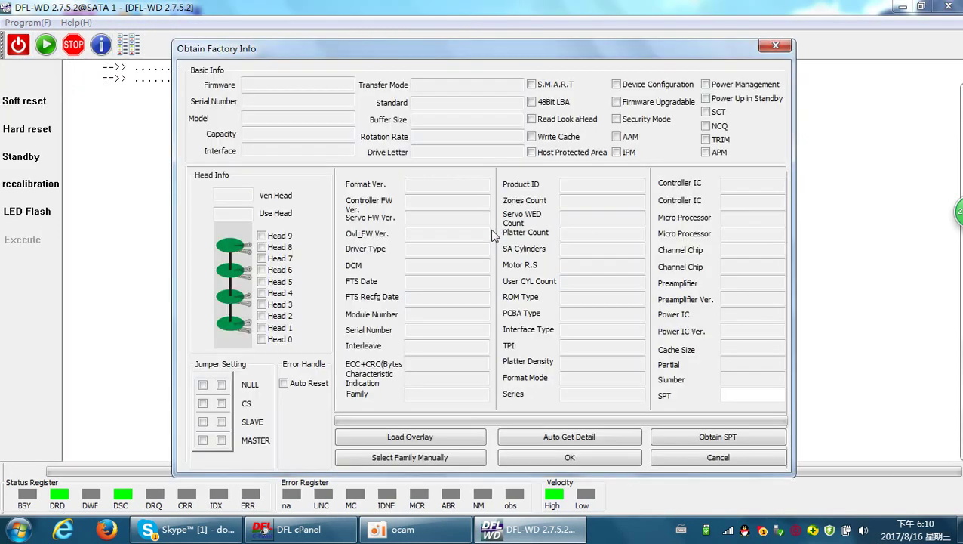
left_click(576, 440)
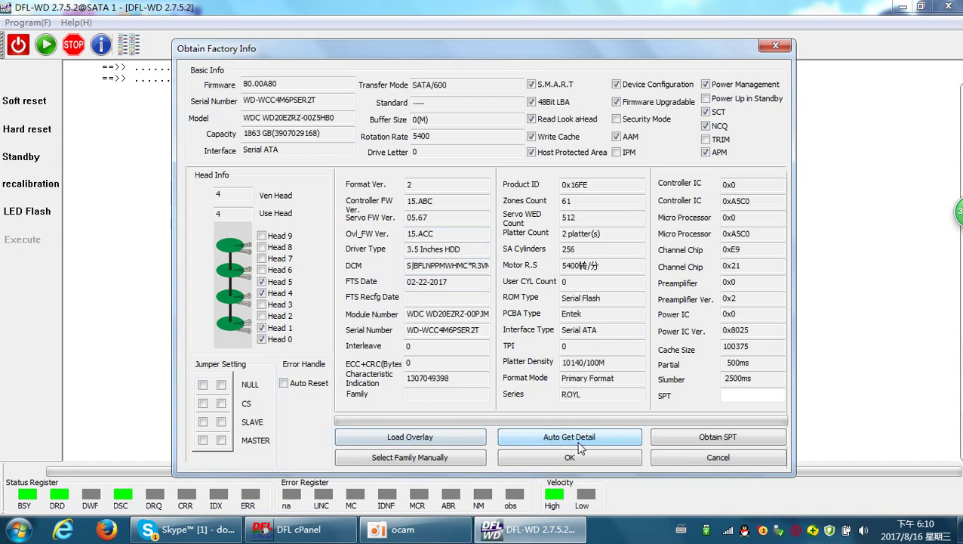
left_click(316, 101)
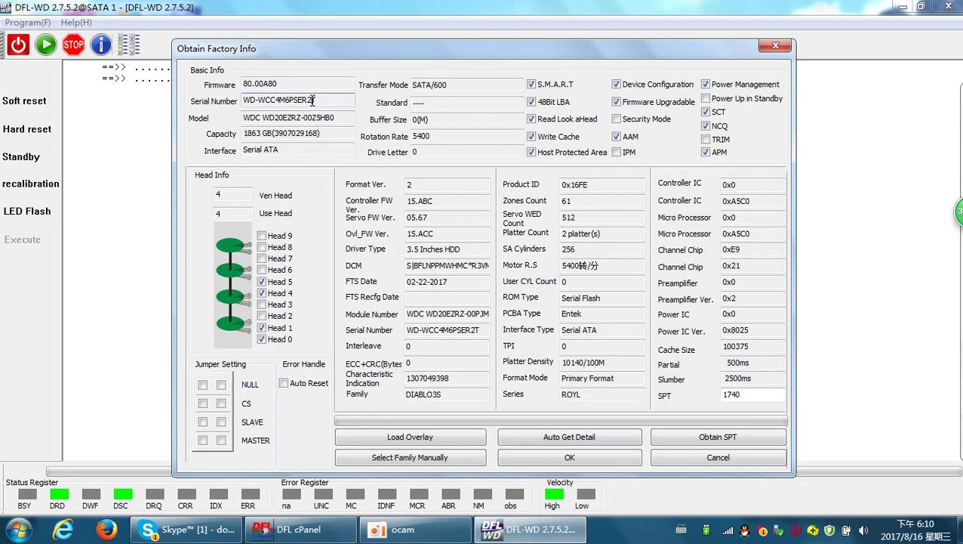
left_click_drag(313, 101, 309, 100)
left_click_drag(335, 118, 299, 117)
left_click(342, 121)
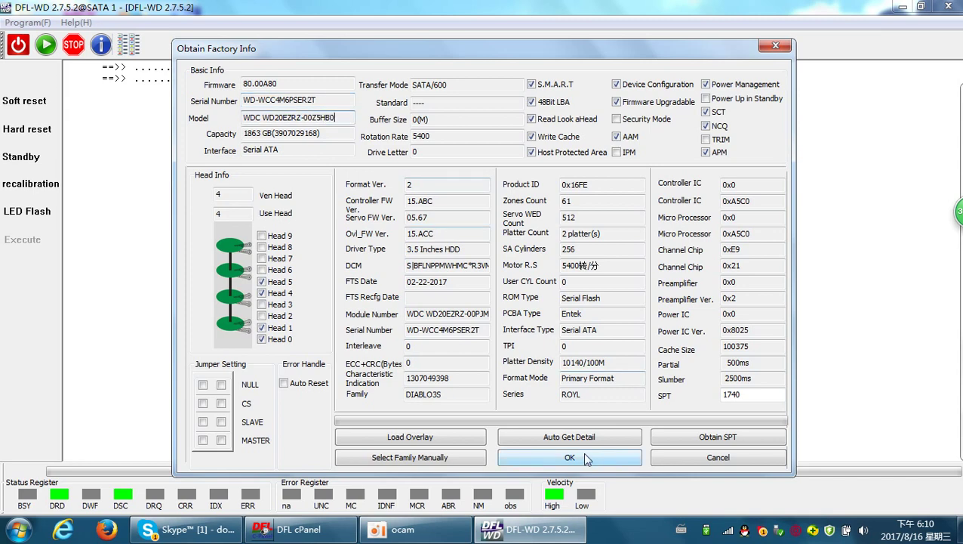
left_click(582, 454)
left_click(547, 408)
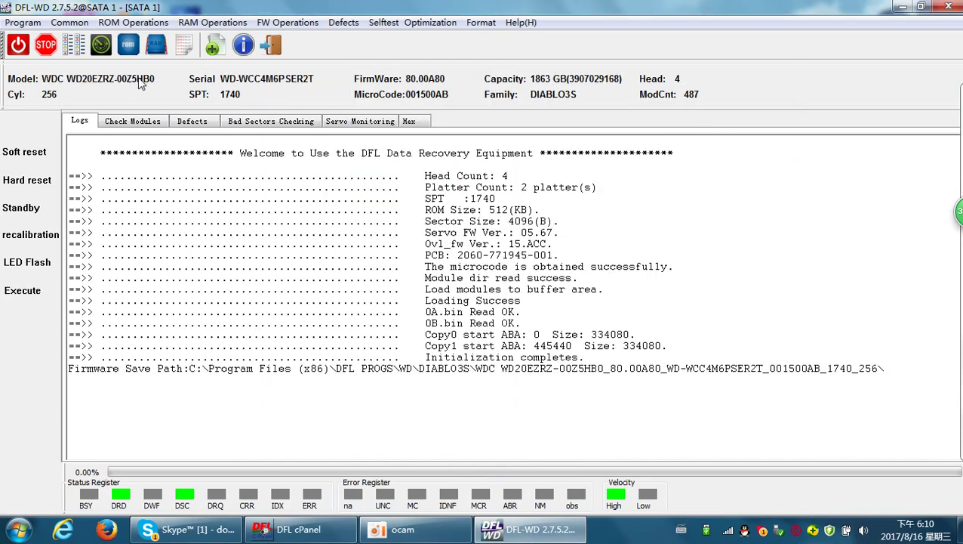
Step: Change ROM module 0D byte 0x5A from 30 to 31 so the model ends HB1, and write it to disk
left_click(416, 124)
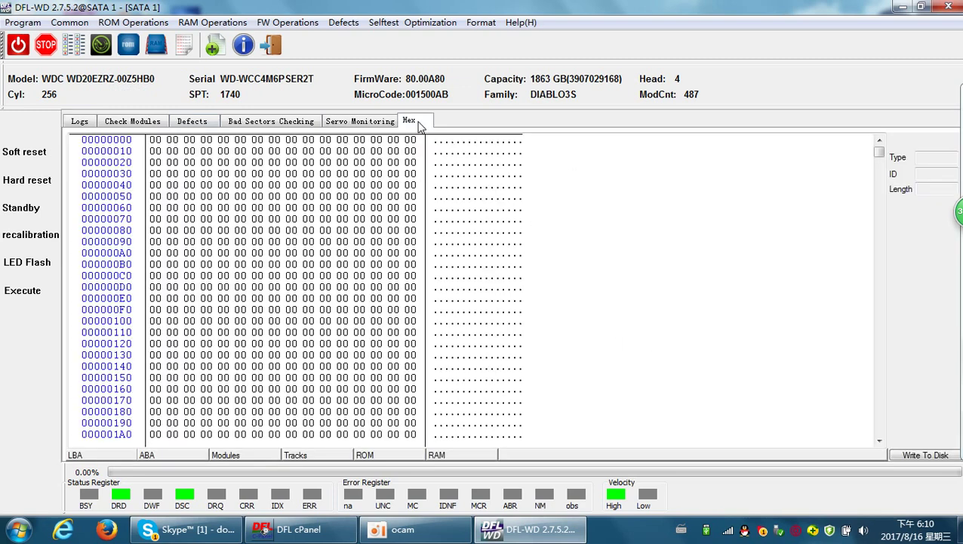
left_click(370, 454)
left_click(395, 242)
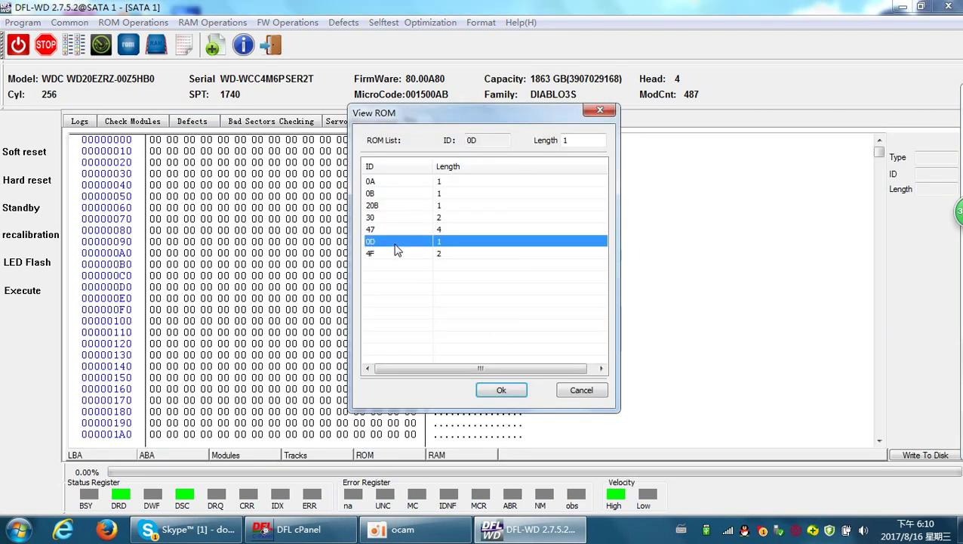
left_click(501, 390)
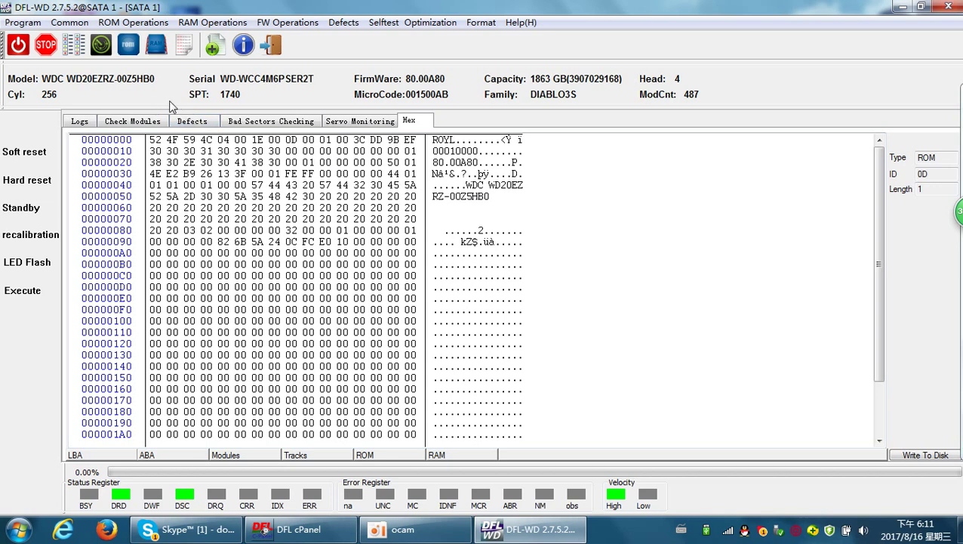
left_click(486, 197)
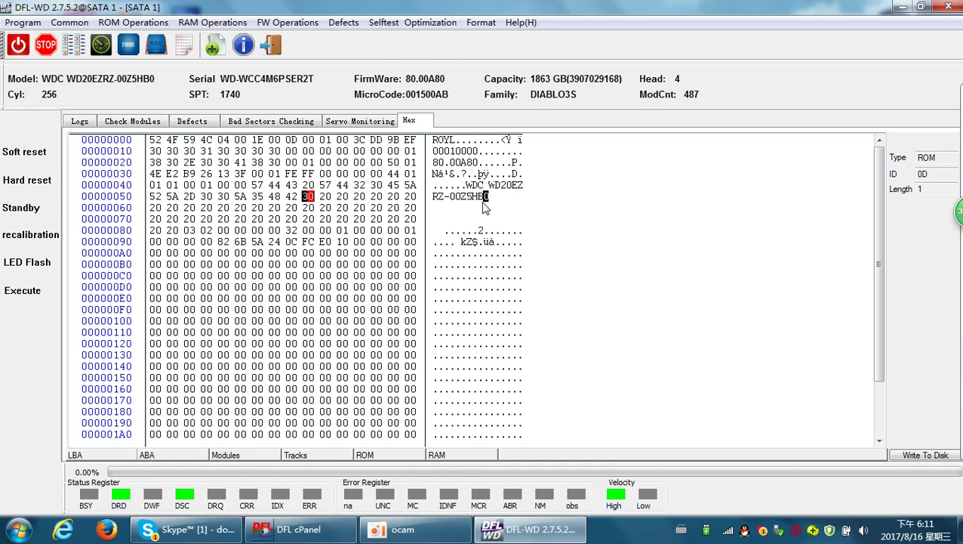
type("1")
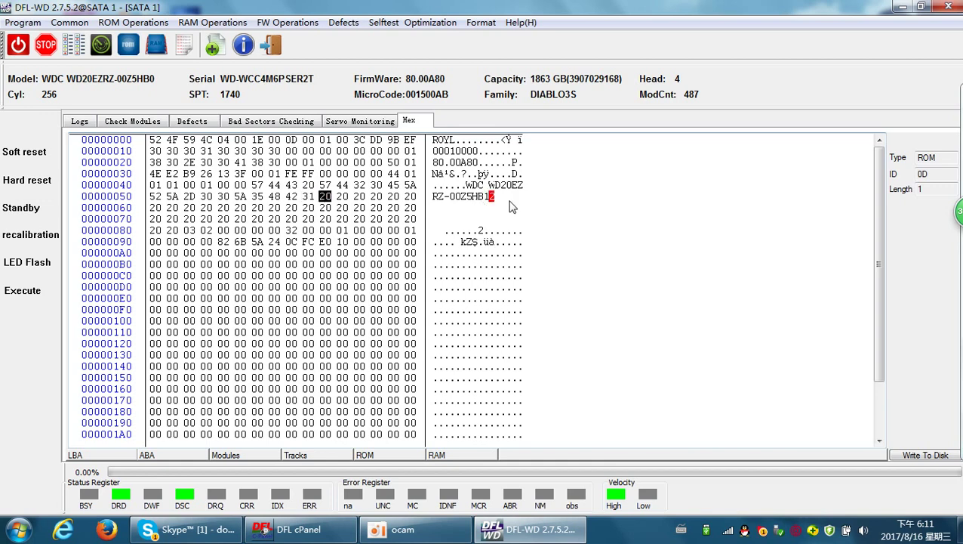
left_click(922, 461)
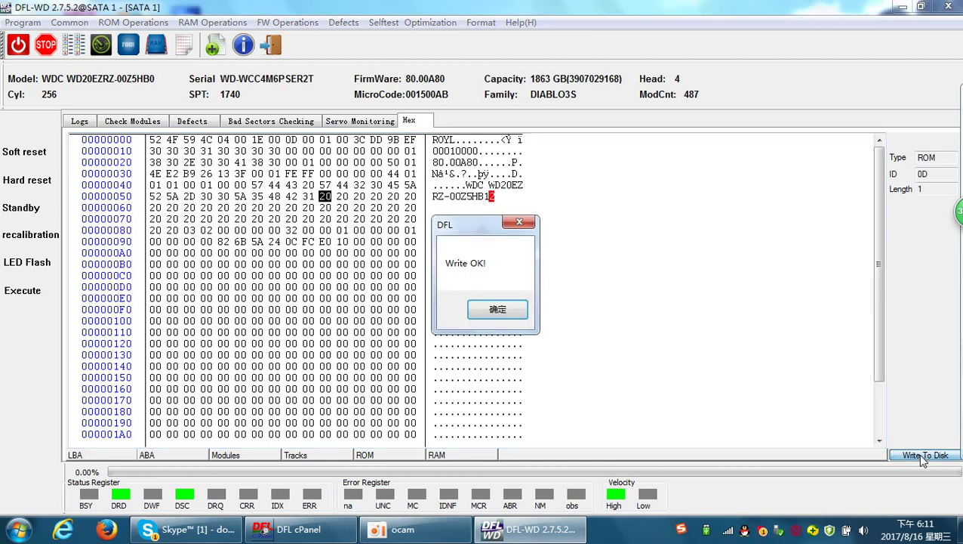
left_click(506, 314)
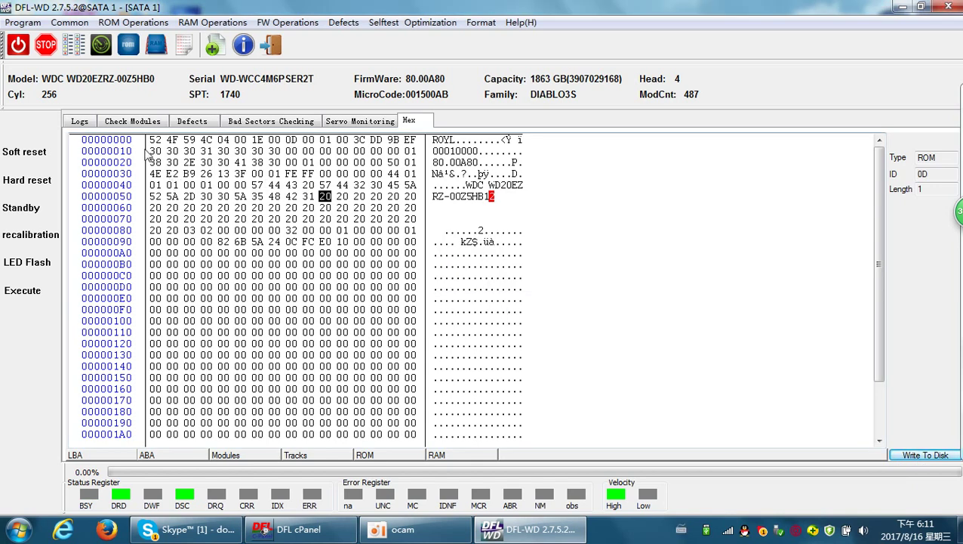
Step: Power-cycle and reconnect the drive, confirming model WDC WD20EZRZ-00Z5HB1 before loading its firmware
left_click(270, 45)
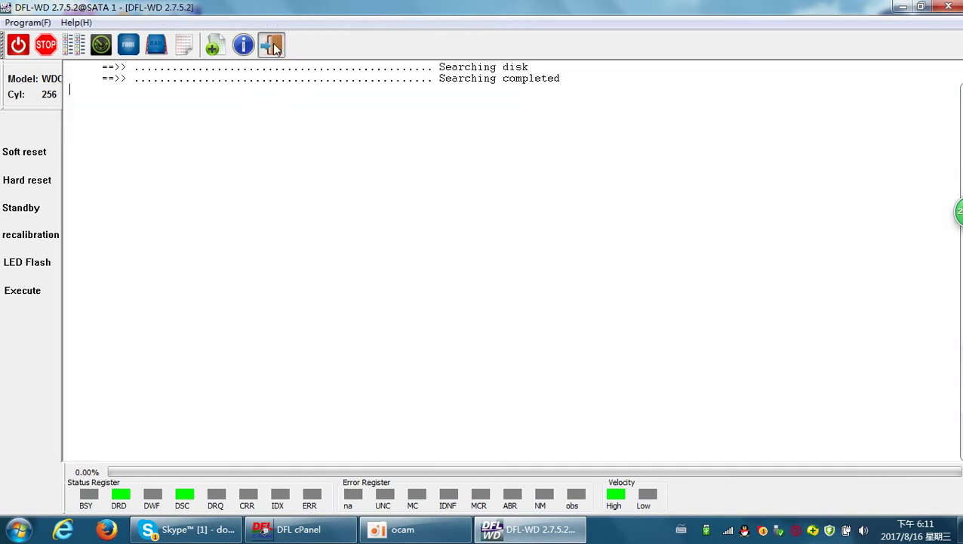
left_click(16, 47)
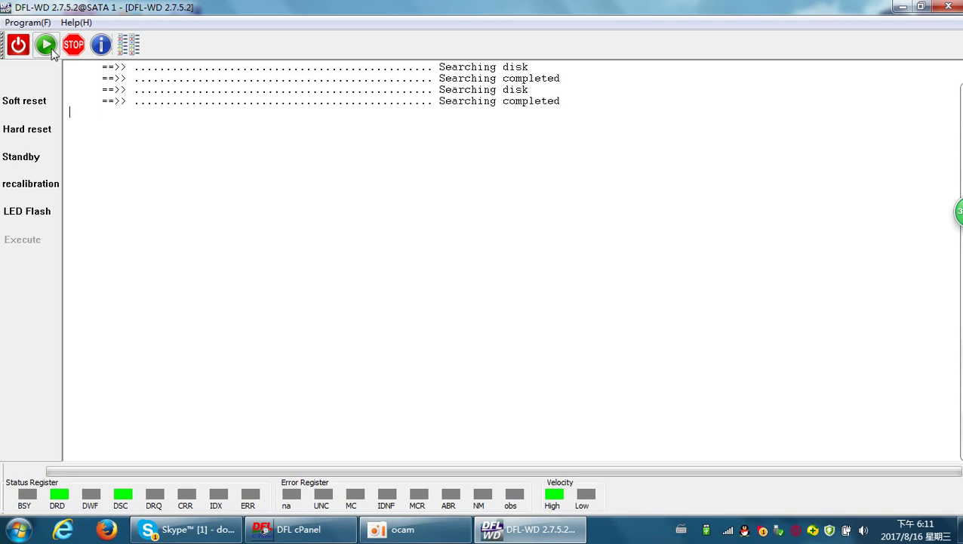
left_click(45, 45)
left_click(488, 234)
left_click(596, 442)
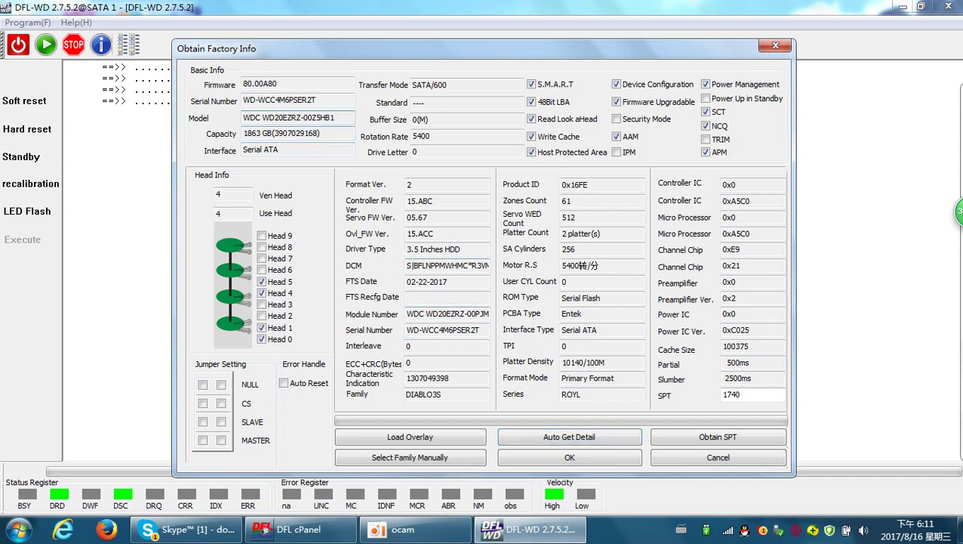
left_click(333, 117)
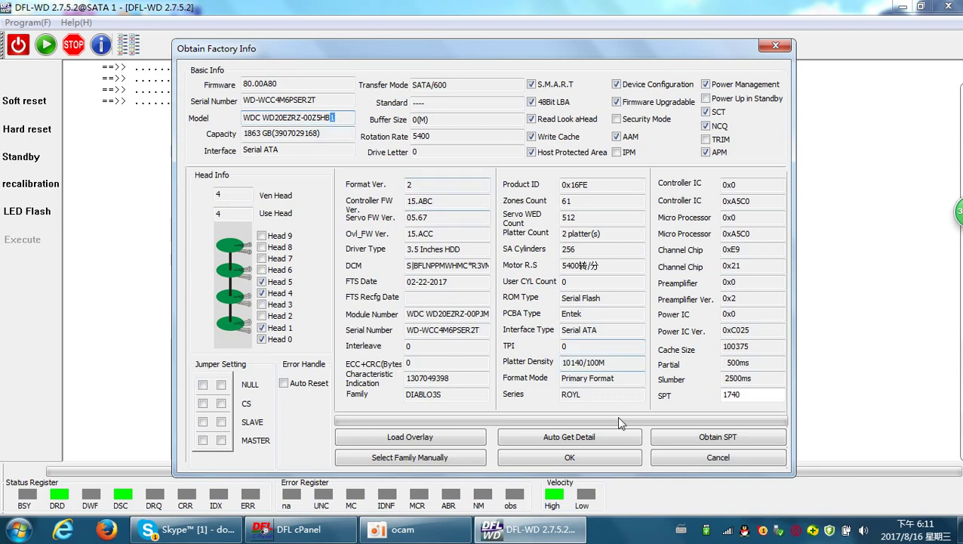
left_click(567, 458)
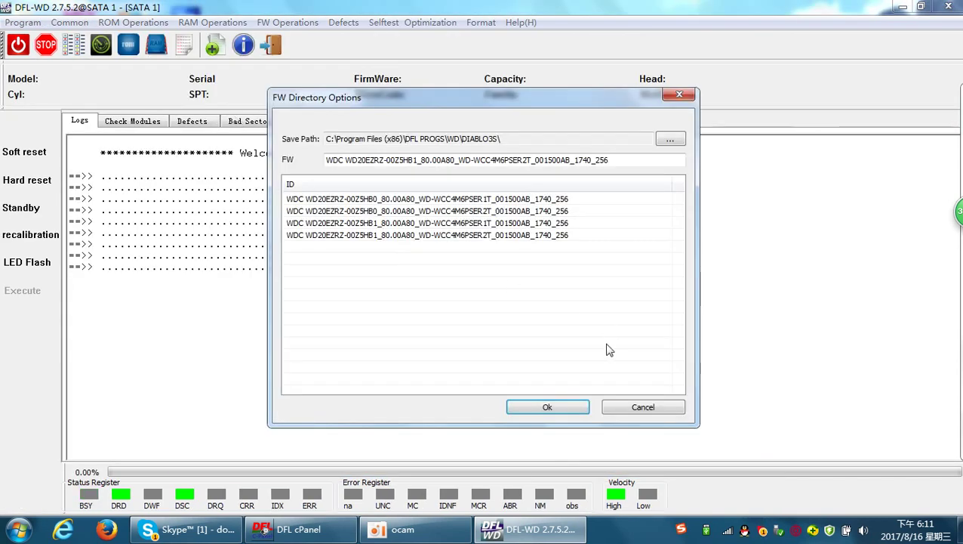
left_click(537, 400)
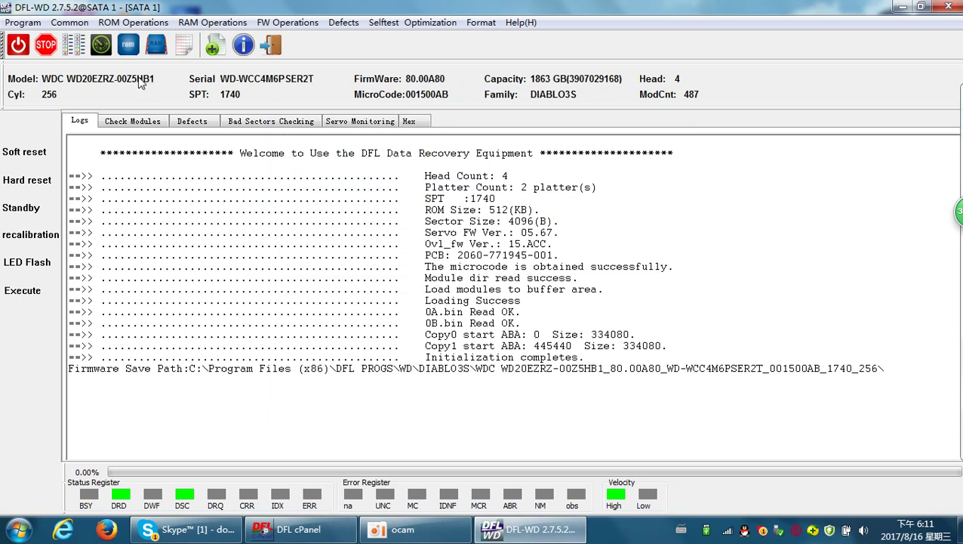
Step: Change ROM module 0D's final model byte from 31 to 32 (HB2), write it to disk, and recheck the log
left_click(412, 126)
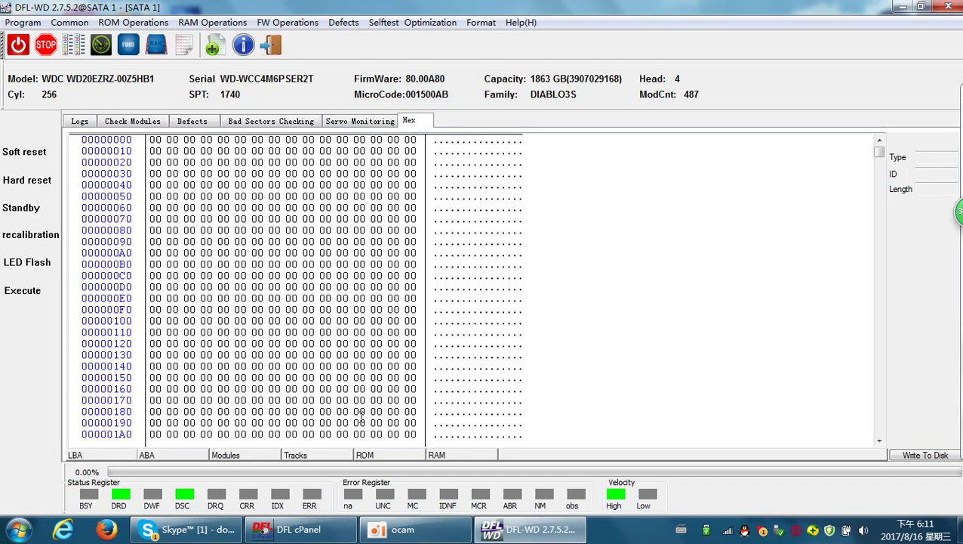
left_click(374, 457)
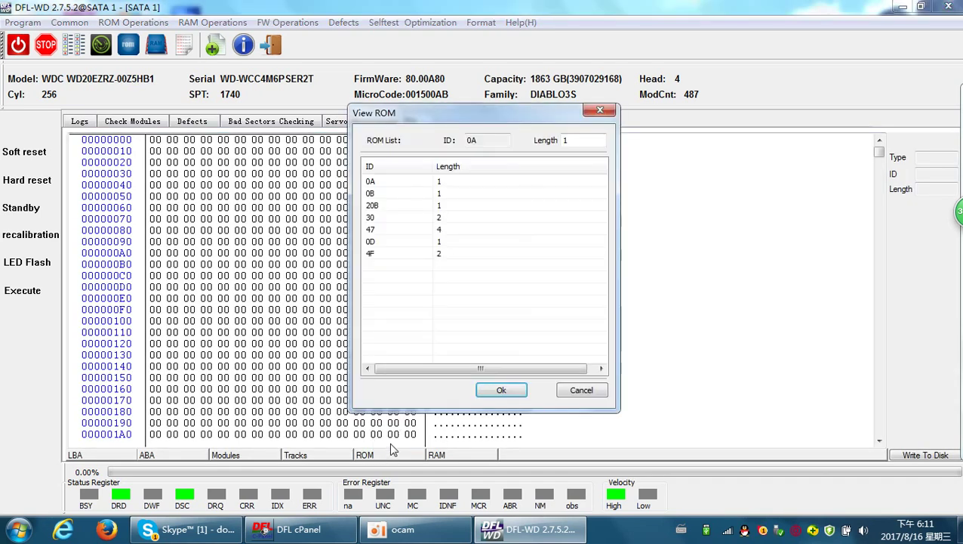
left_click(384, 242)
left_click(501, 390)
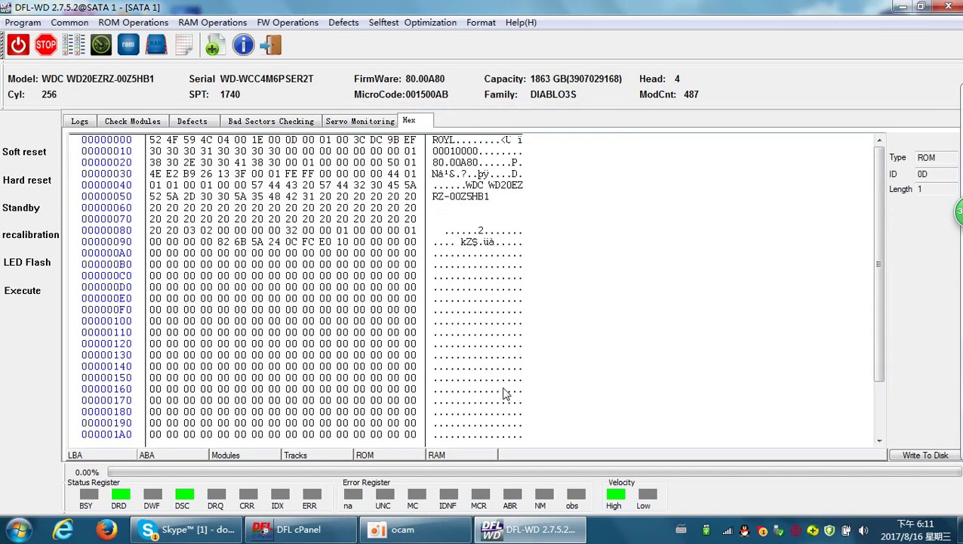
left_click(486, 197)
type("2")
left_click(915, 455)
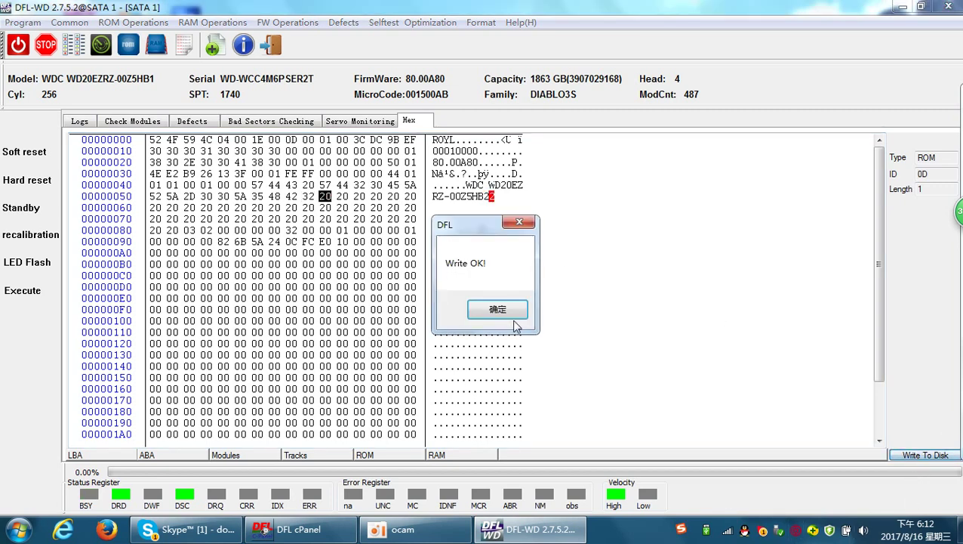
left_click(504, 312)
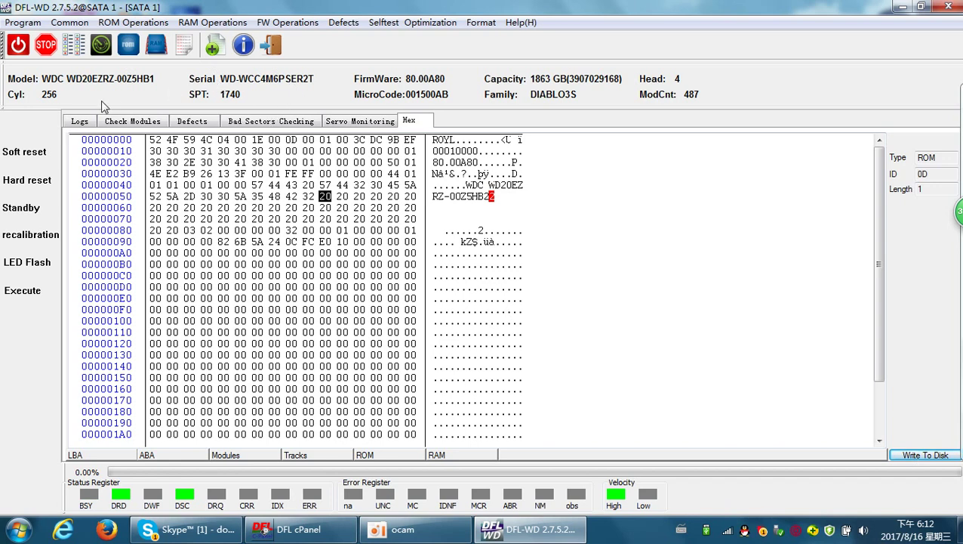
left_click(78, 122)
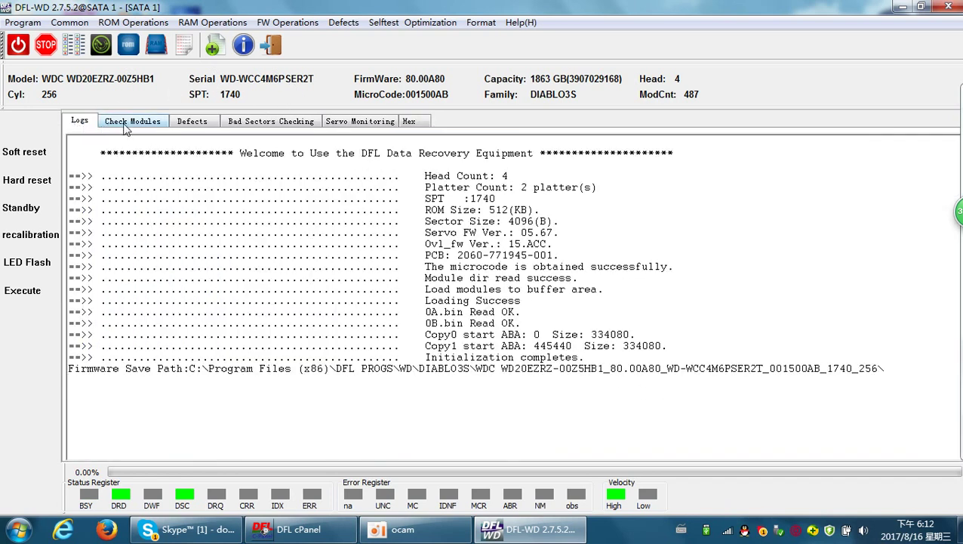
left_click(406, 123)
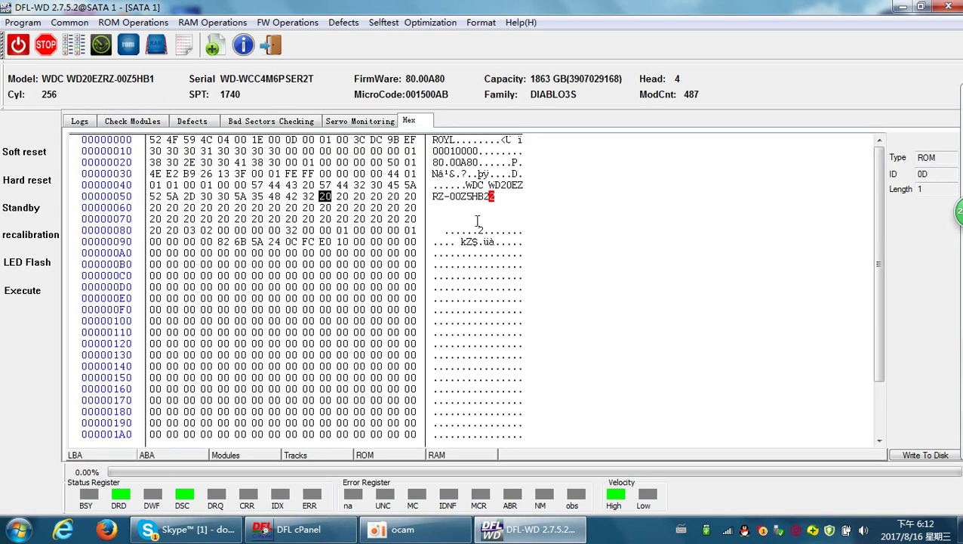
Step: Reset and reconnect via the Marvell family, checking the model reads WDC WD20EZRZ-00Z5HB2
left_click(276, 45)
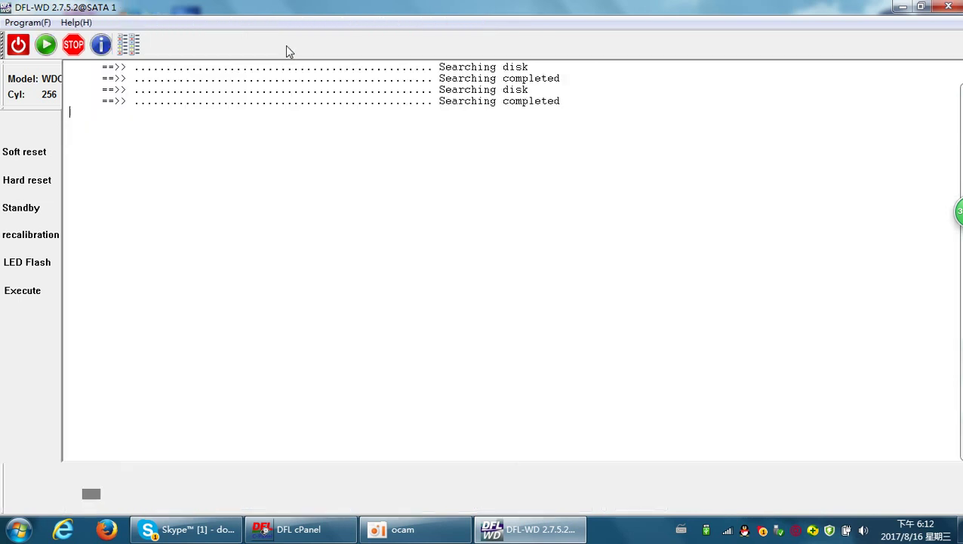
left_click(9, 50)
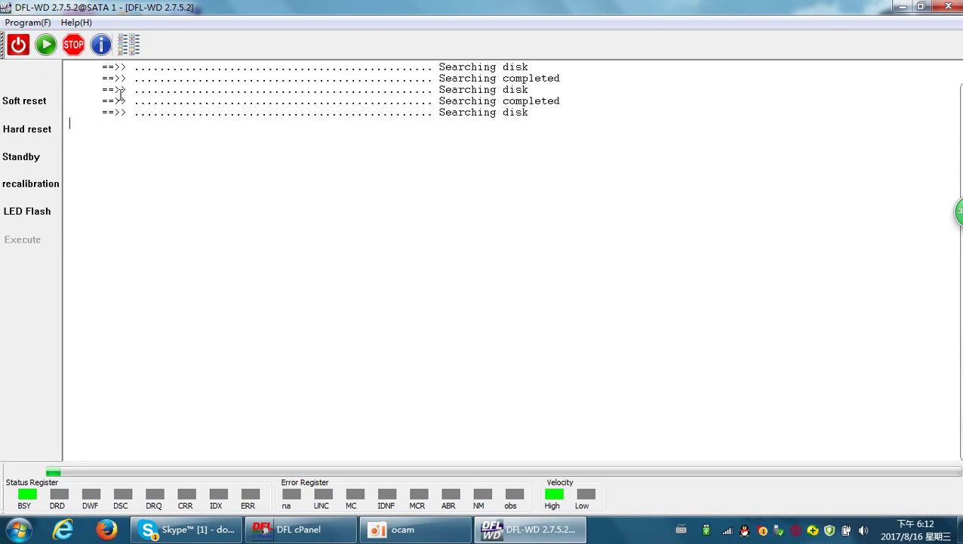
left_click(45, 47)
left_click(482, 232)
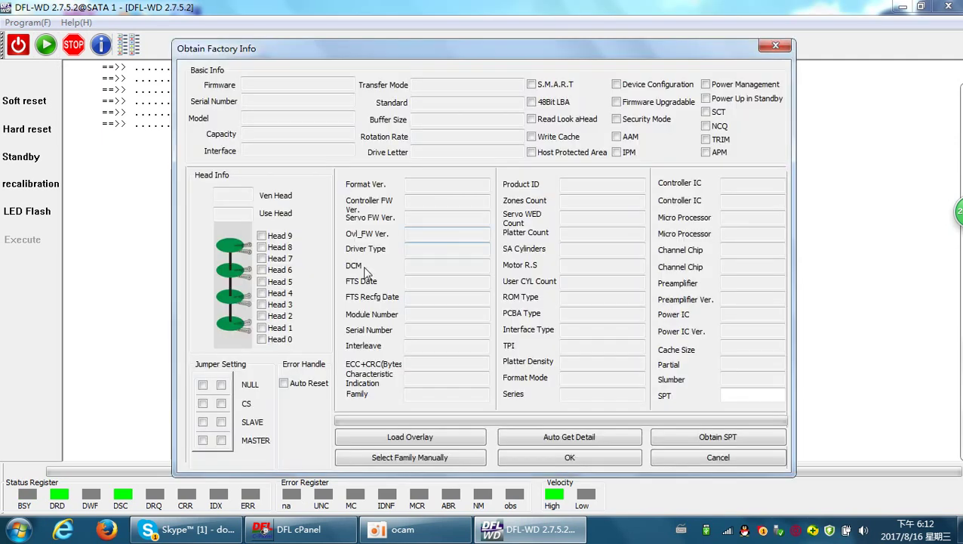
left_click(571, 436)
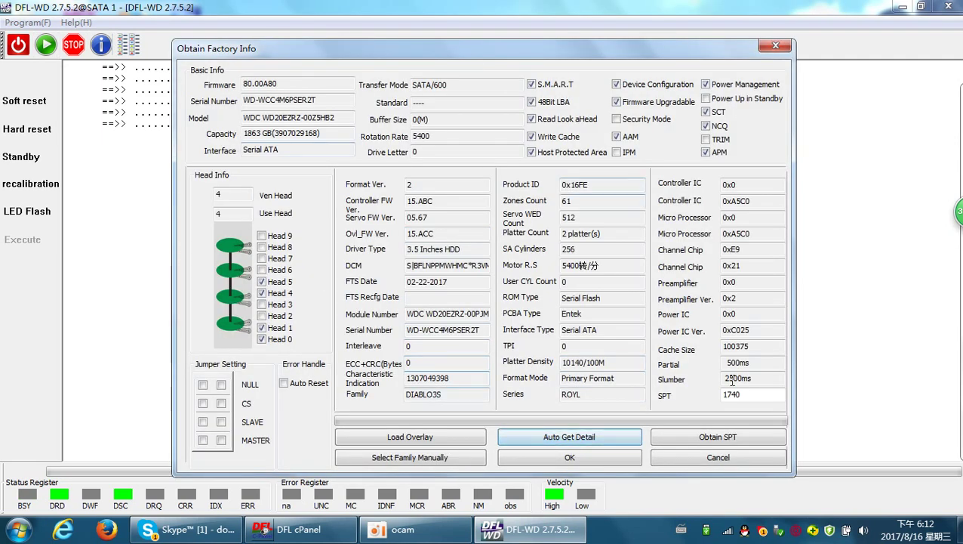
left_click(331, 119)
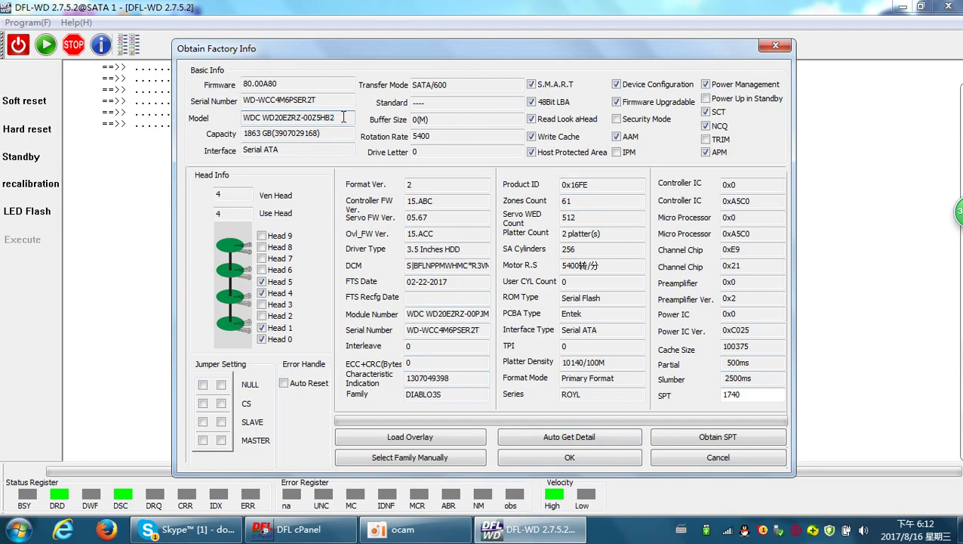
Step: Finish loading the drive, then edit the HDD ID serial back to WD-WCC4M6PSER1T and confirm
left_click(568, 457)
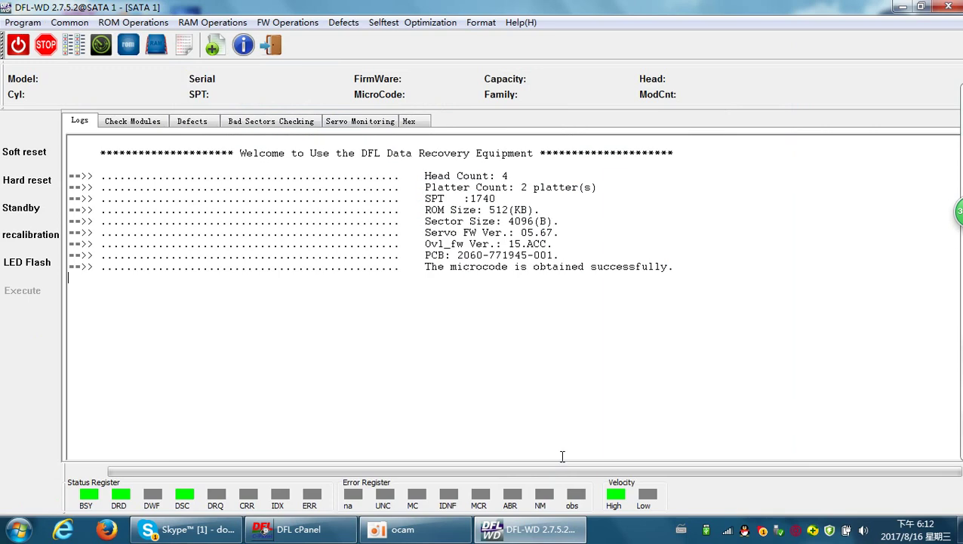
left_click(537, 408)
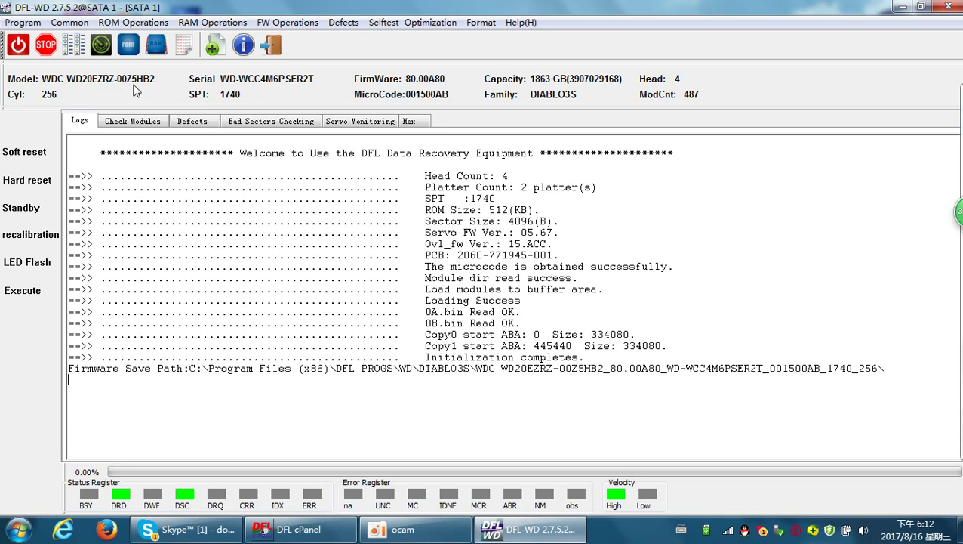
left_click(285, 28)
mouse_move(318, 54)
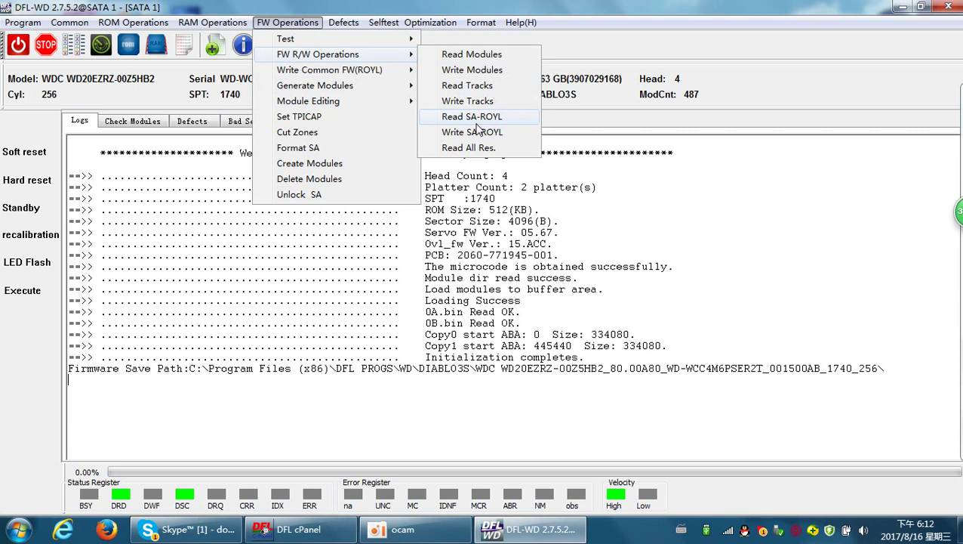
left_click(483, 99)
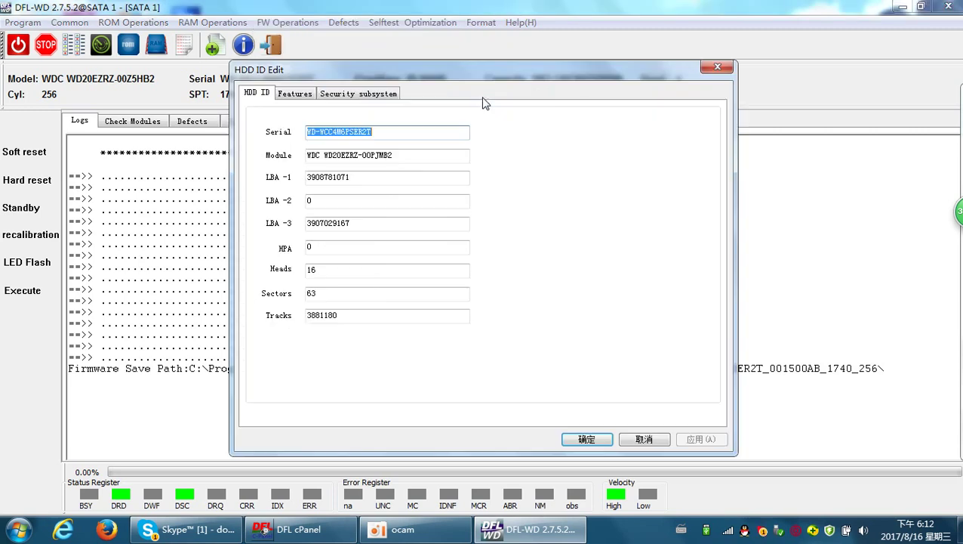
left_click(368, 132)
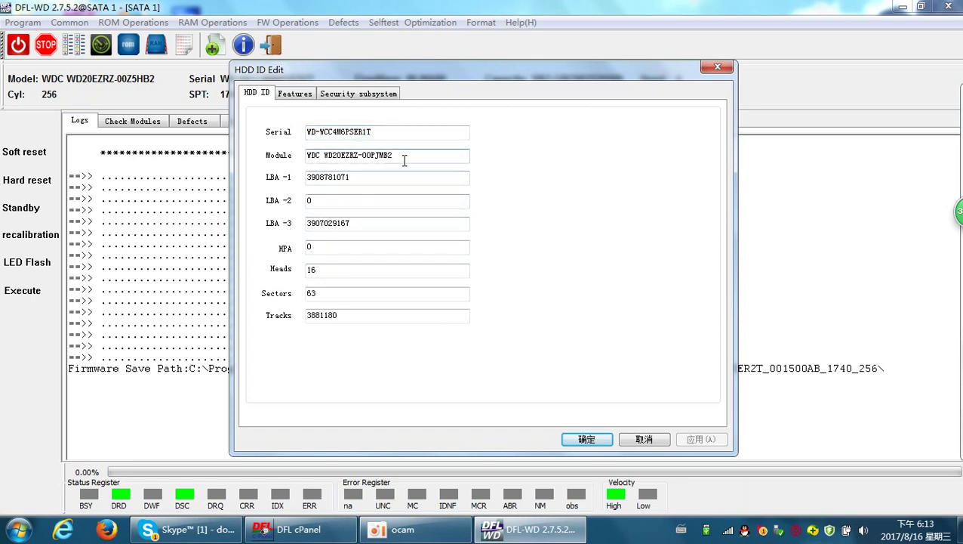
left_click(595, 438)
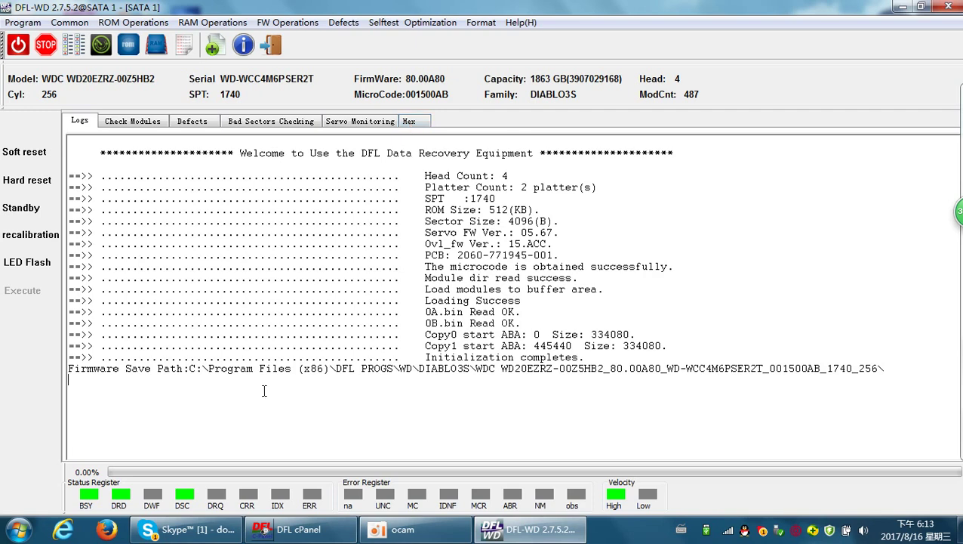
Step: Change ROM module 0D's final model byte from 32 to 30 (HB0), write it to disk, and close the session
left_click(408, 123)
left_click(381, 457)
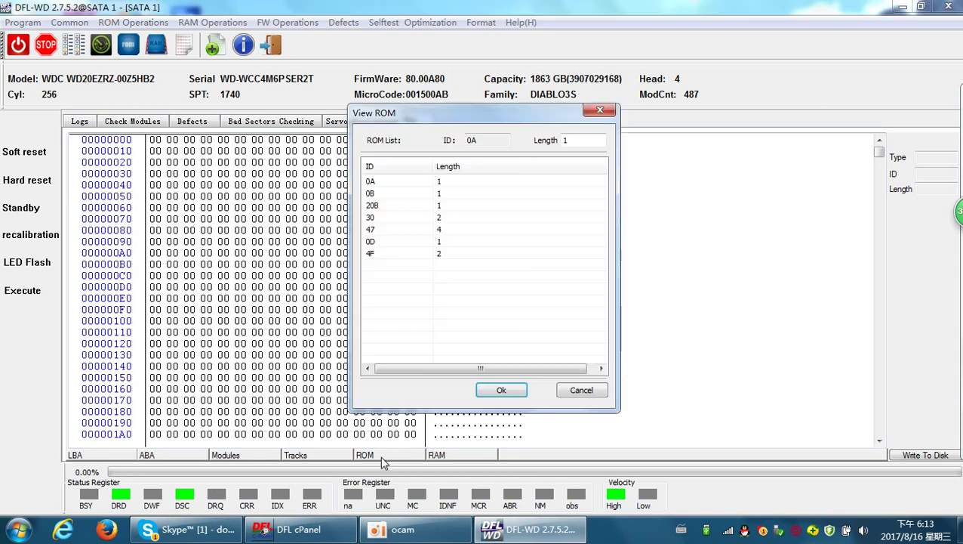
left_click(386, 241)
left_click(492, 398)
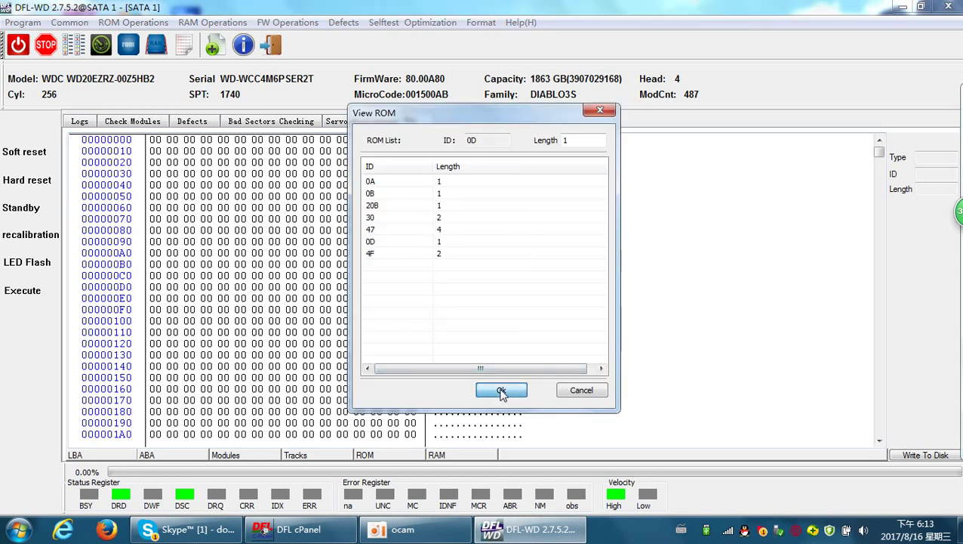
left_click(486, 197)
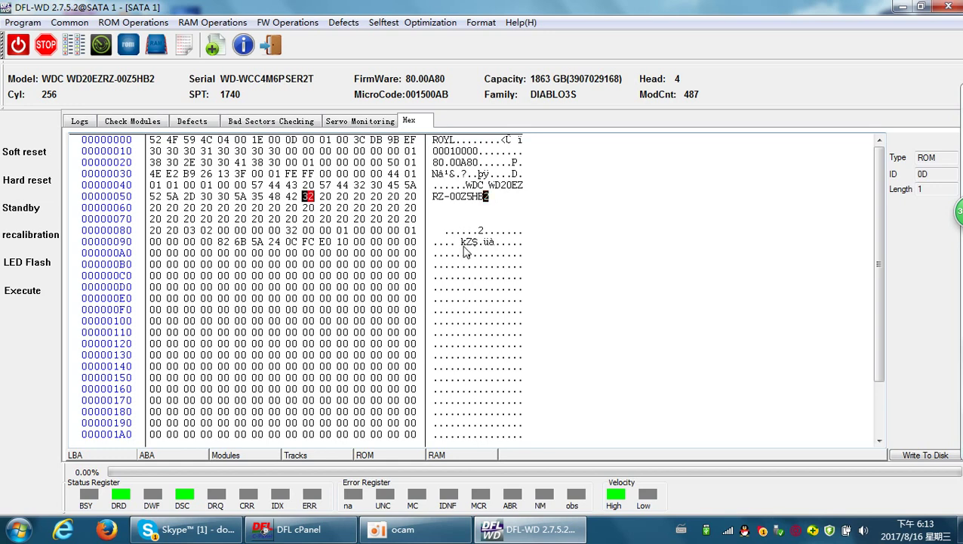
type("0")
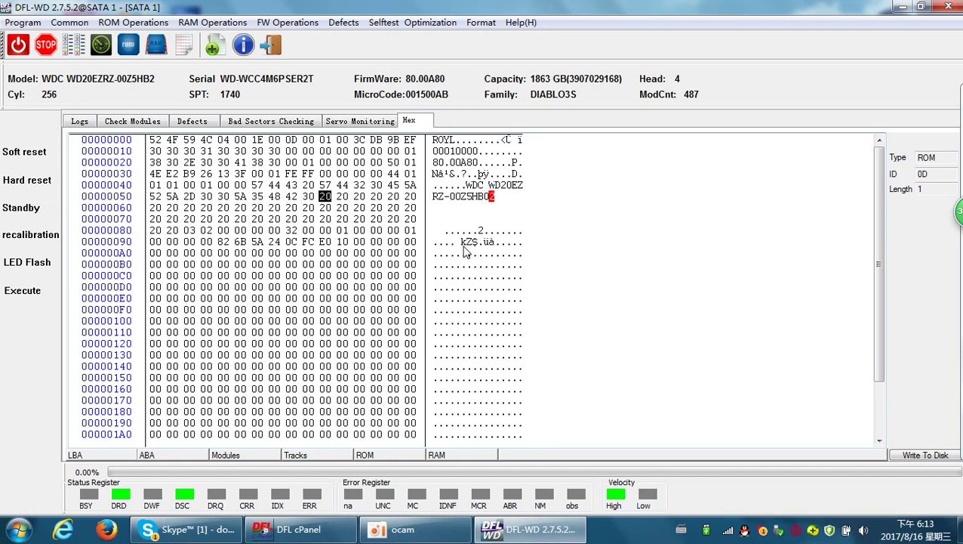
left_click(922, 457)
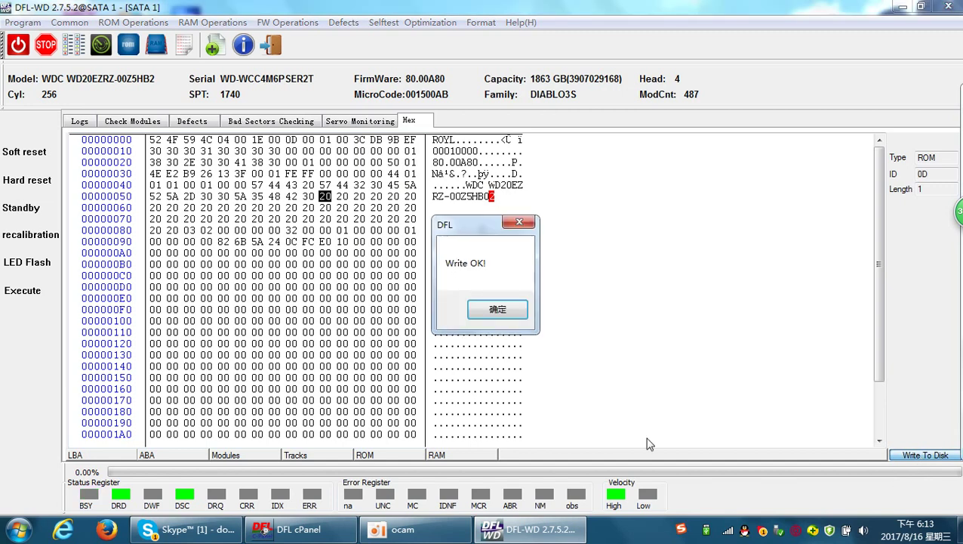
left_click(503, 312)
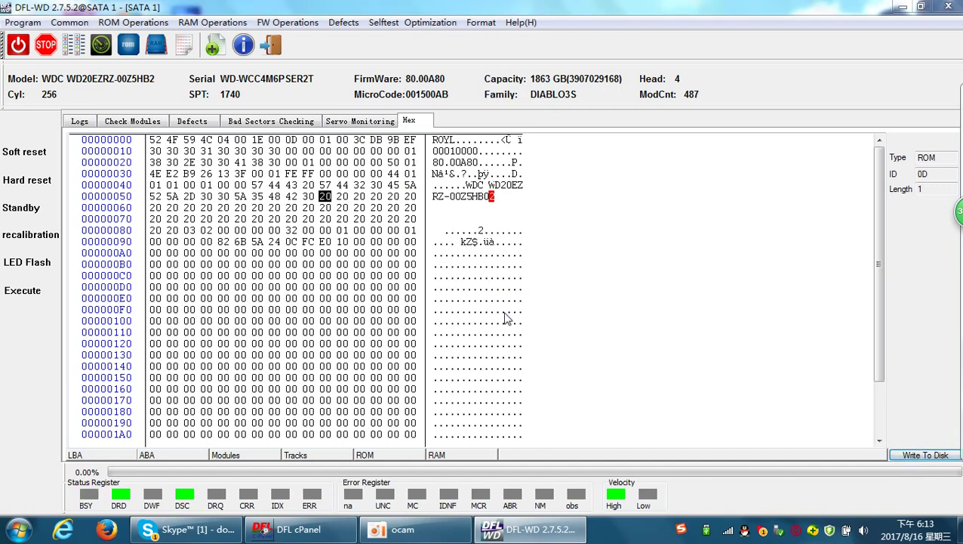
left_click(270, 46)
Step: Reset and reconnect via the Marvell family, confirming serial SER1T and model HB0 while firmware loads
left_click(18, 47)
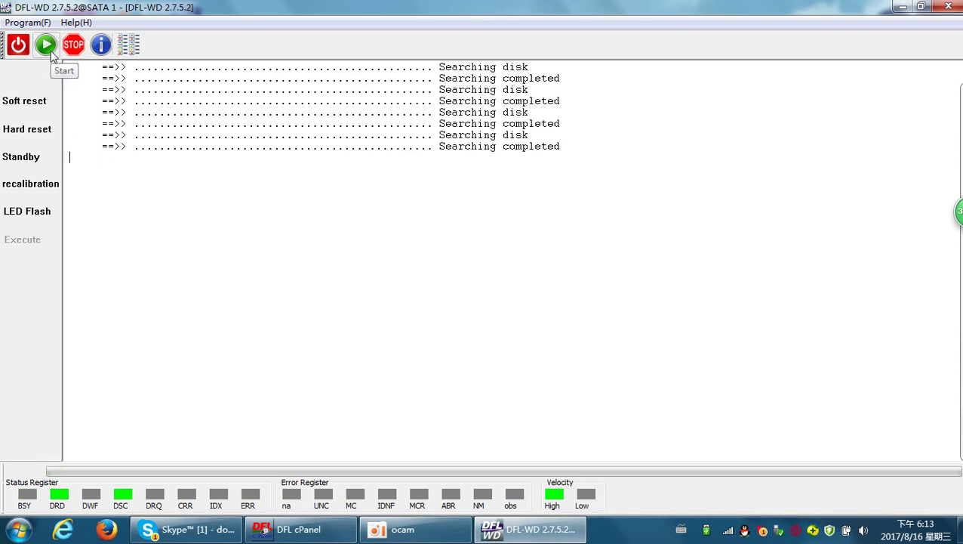
left_click(50, 51)
left_click(494, 233)
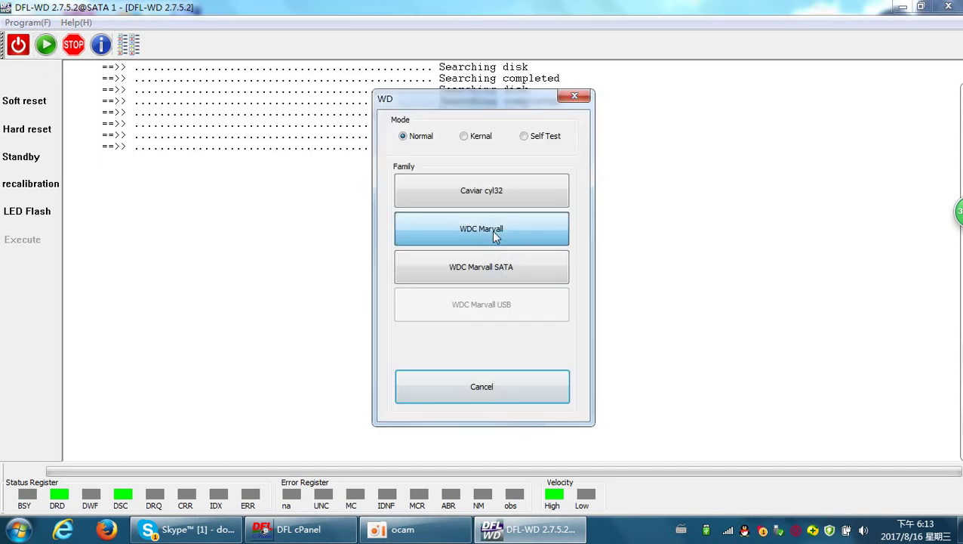
left_click(578, 437)
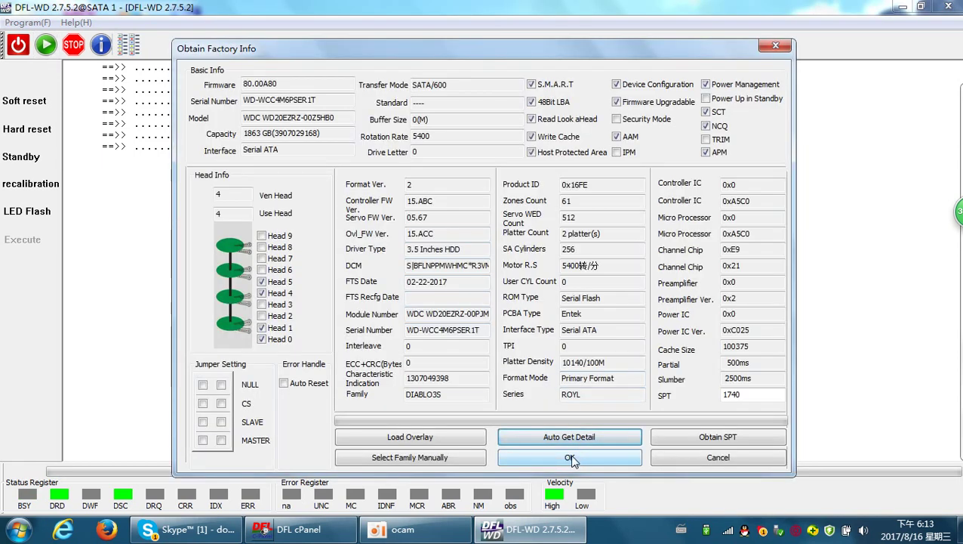
left_click(570, 458)
left_click(540, 403)
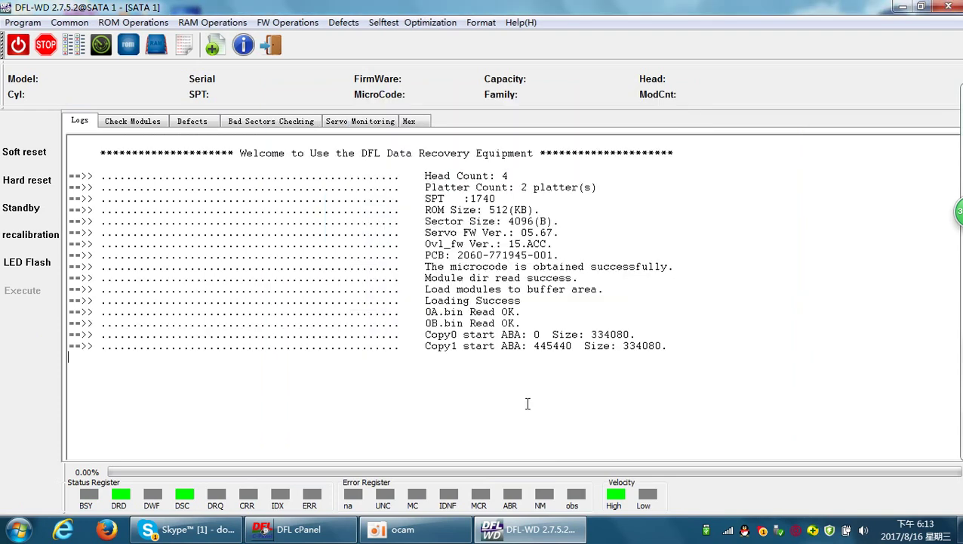